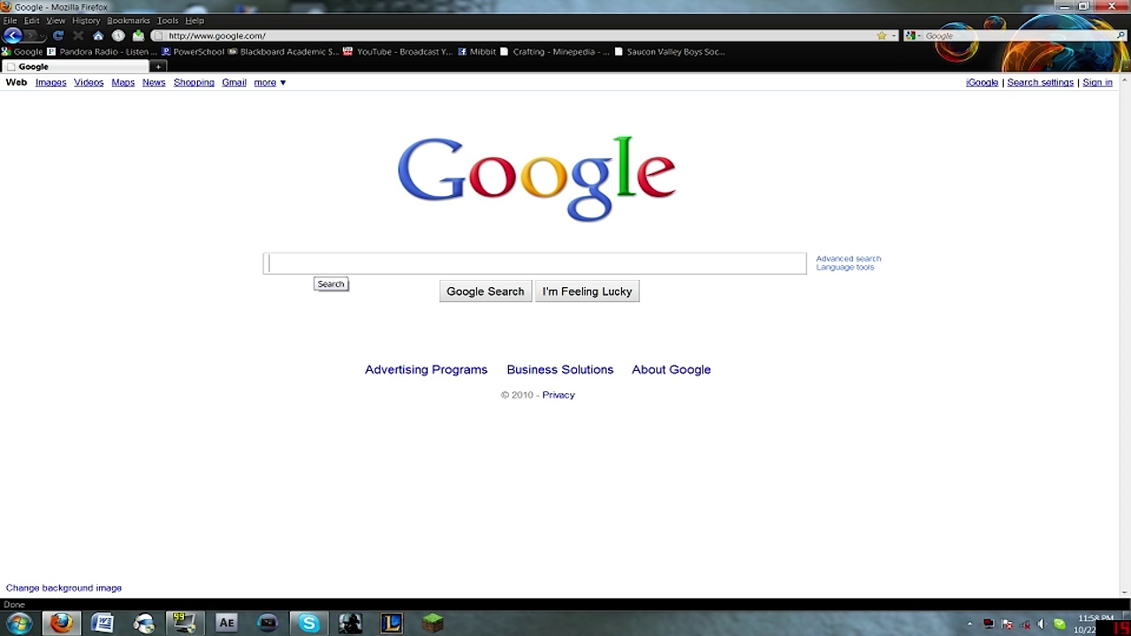
Search Google for 'font downloads' and scroll through the results listing dafont.com
text(f)
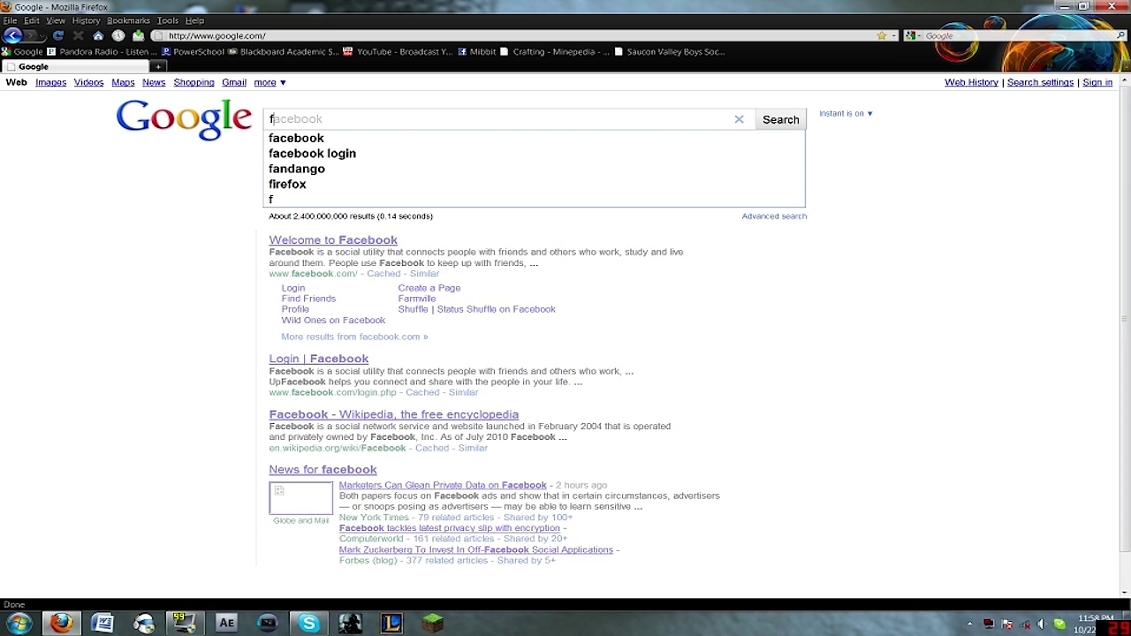
text(ont downloads)
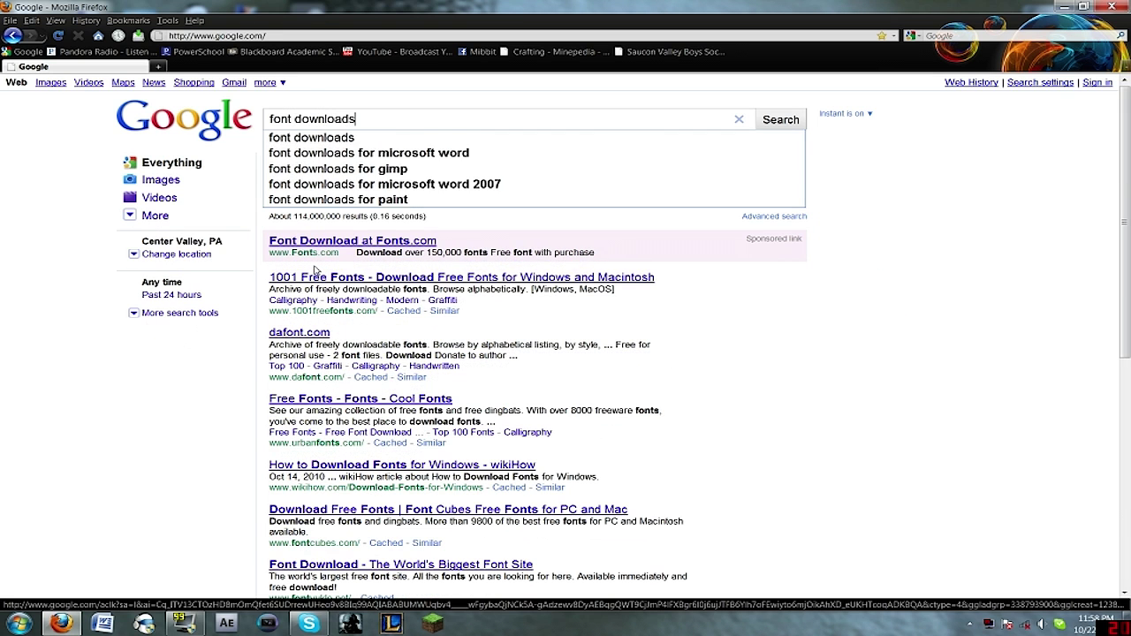
scroll(316, 271, down, 5)
scroll(347, 272, up, 5)
scroll(347, 272, down, 5)
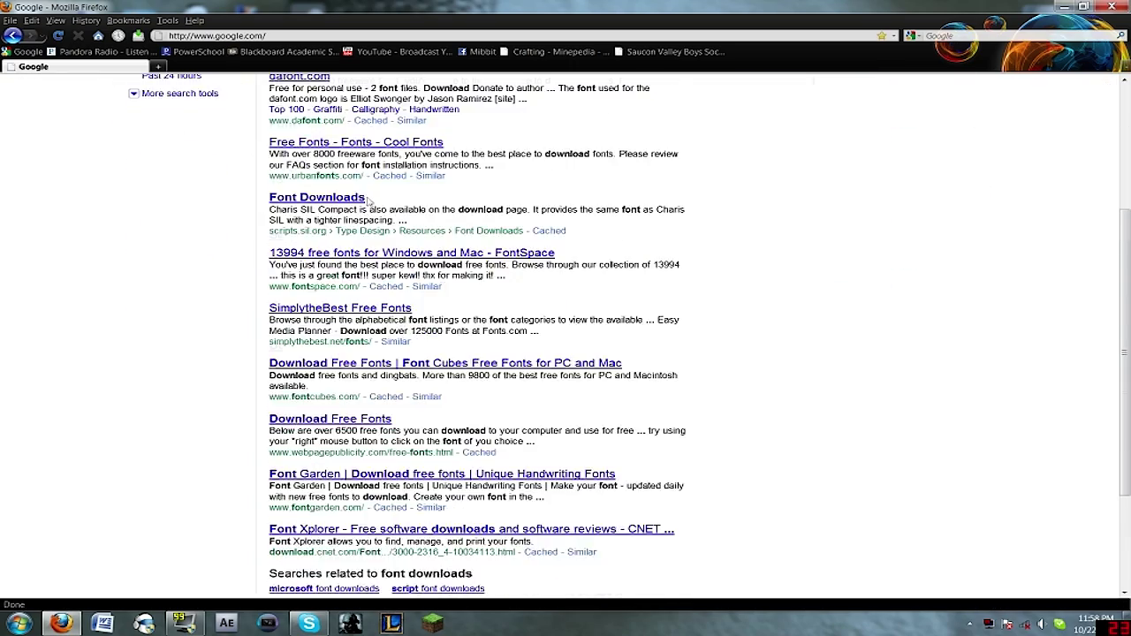
scroll(389, 466, up, 5)
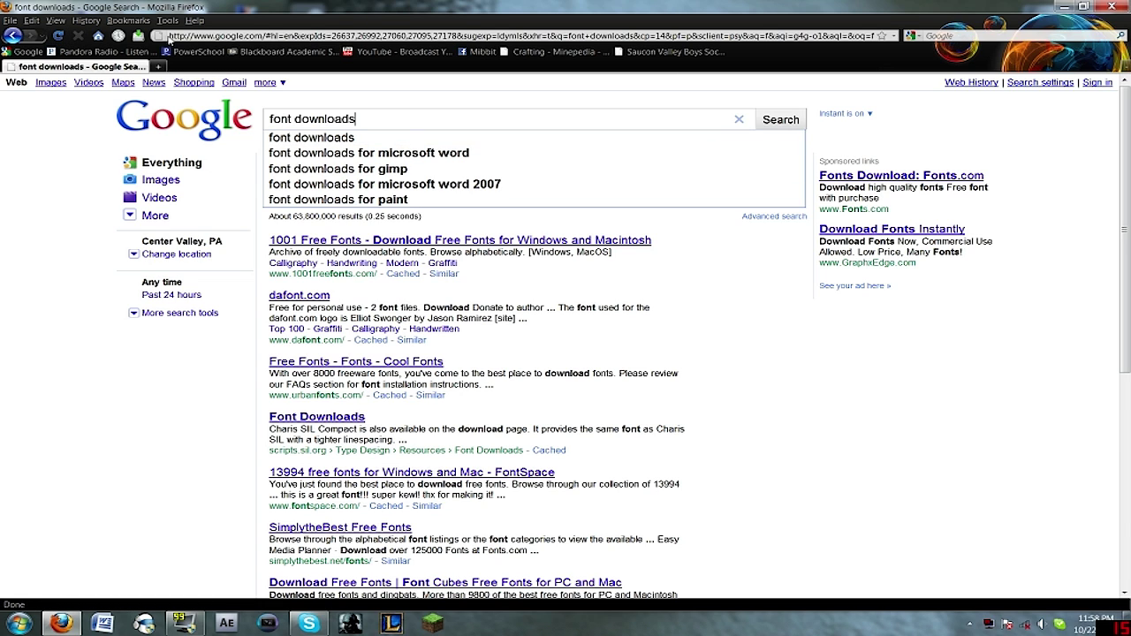
Replace the current web address with dafont.com
click(354, 35)
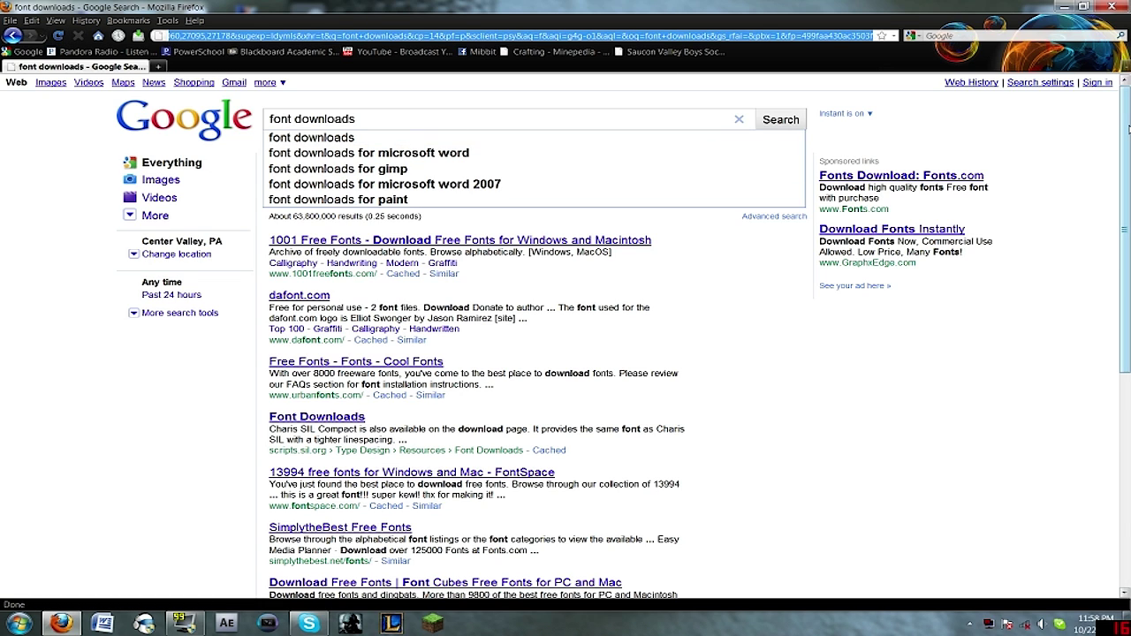
key(BackSpace)
text(da)
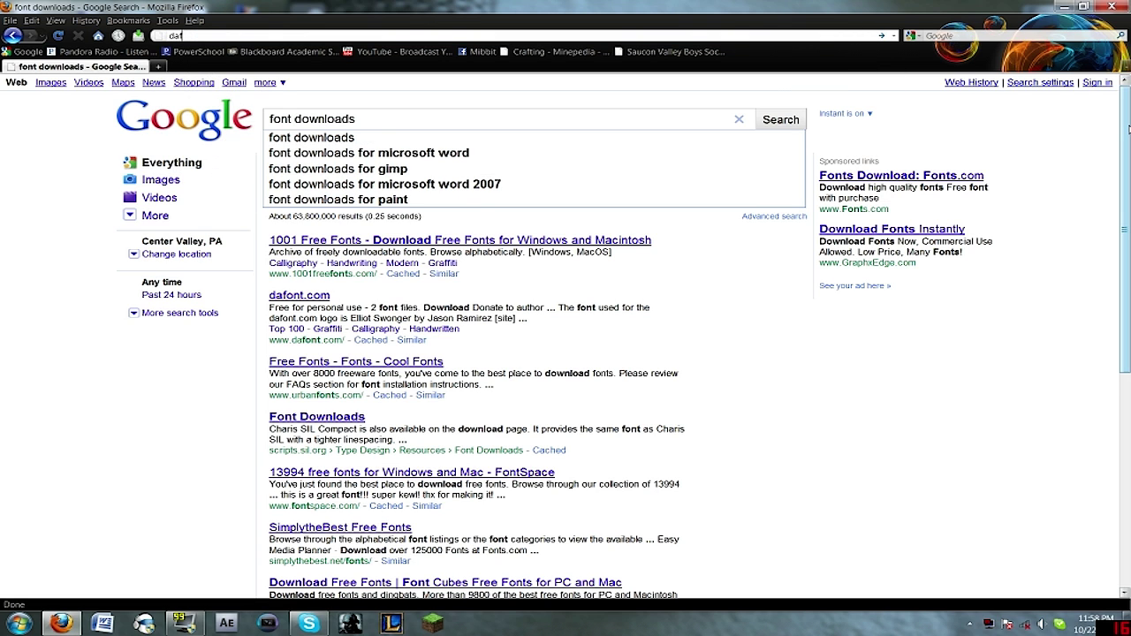
text(font.com)
Load dafont.com and search the site for 'Capture It', finding the free Magique Fonts font
key(Return)
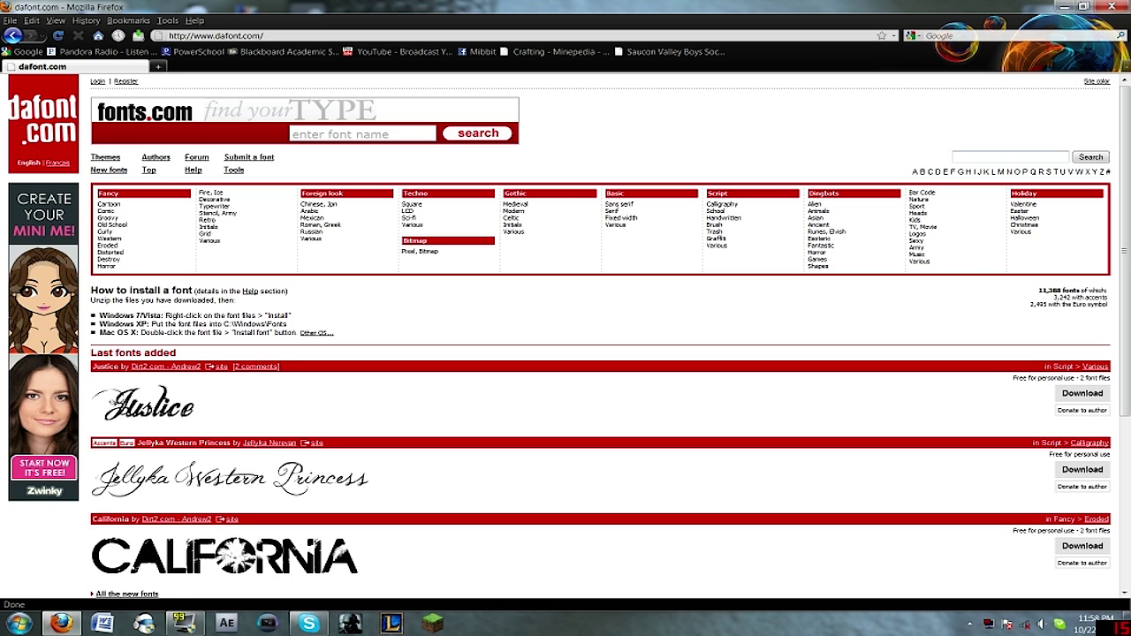
click(955, 157)
key(Return)
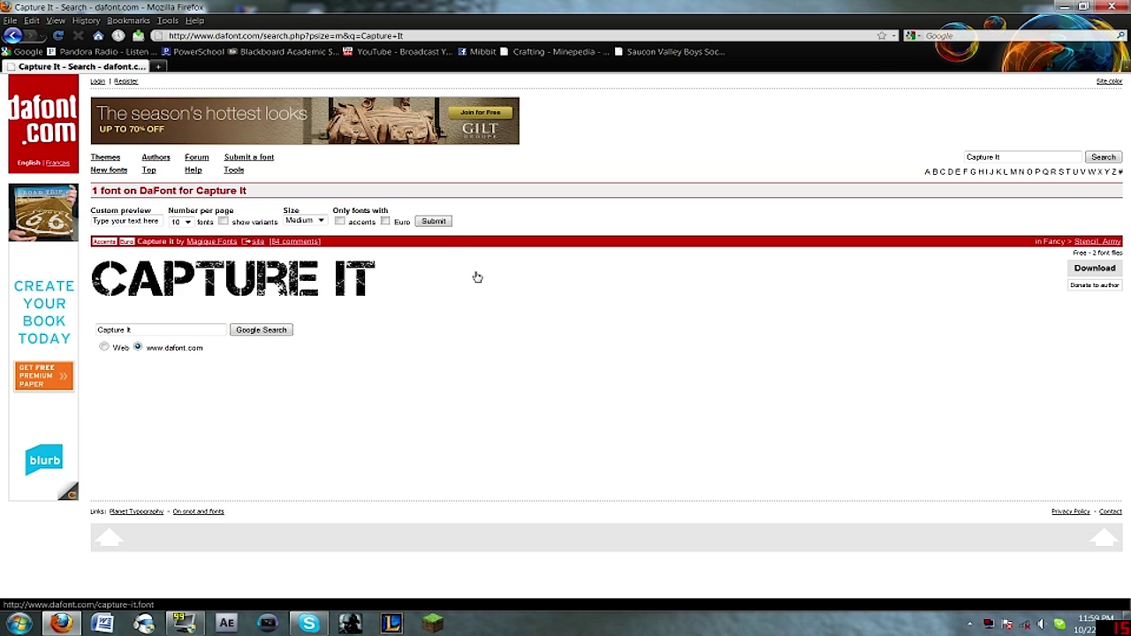
Download capture_it.zip, open it in WinRAR, dismiss the licence reminder and move it right
click(1082, 268)
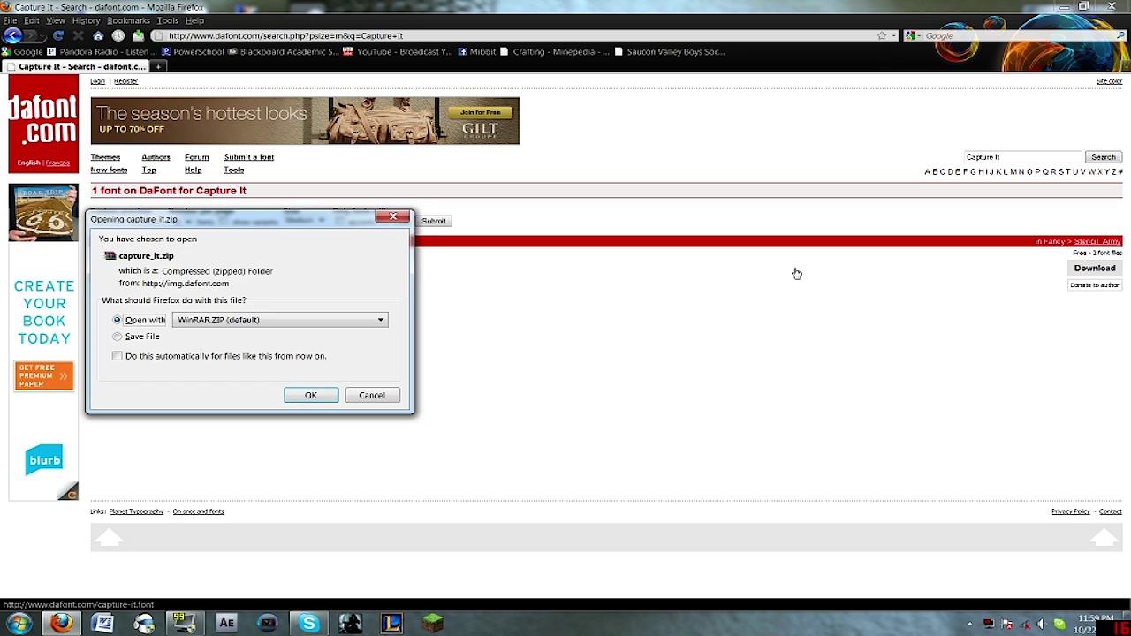
click(302, 396)
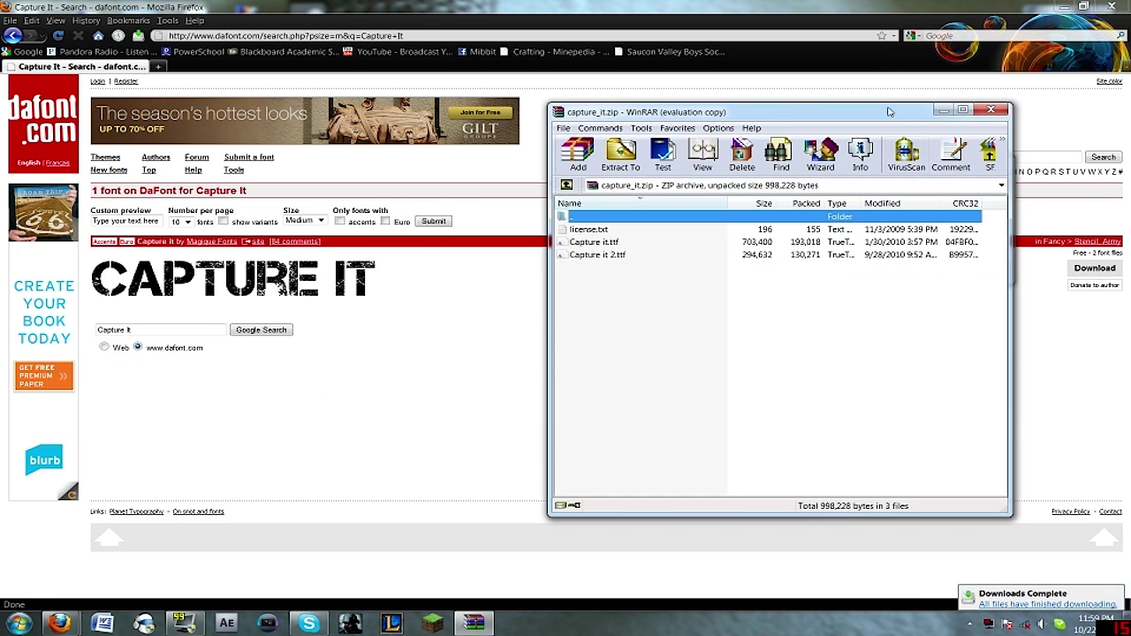
click(865, 317)
drag(830, 115, 1125, 128)
click(689, 179)
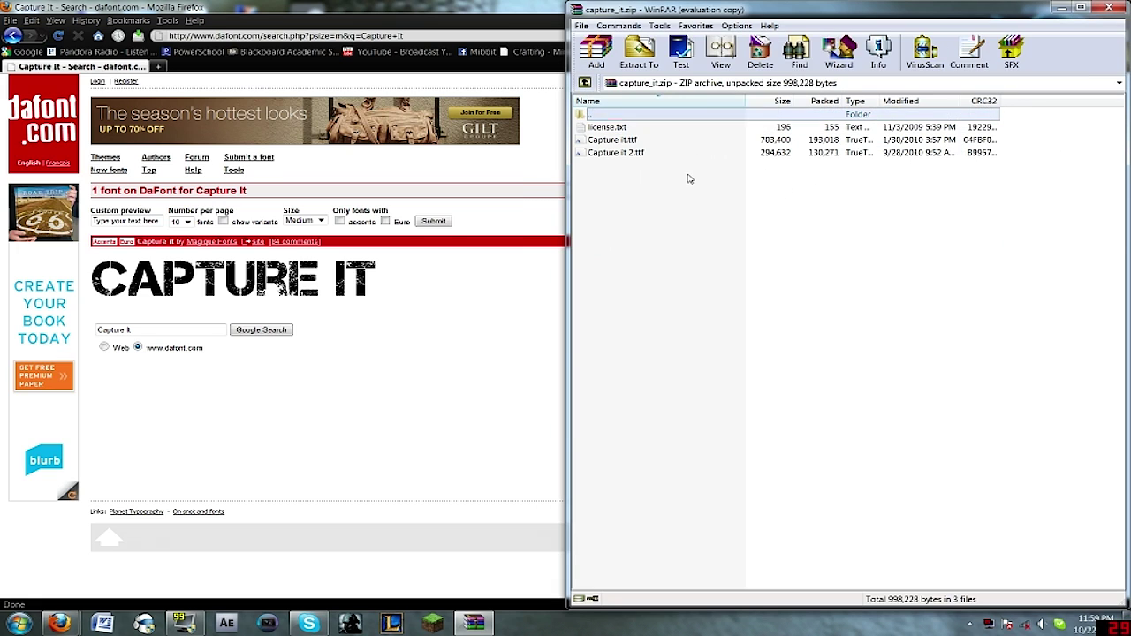
Browse Computer > Local Disk (C:) > Windows > Fonts, placing the folder beside WinRAR
click(19, 623)
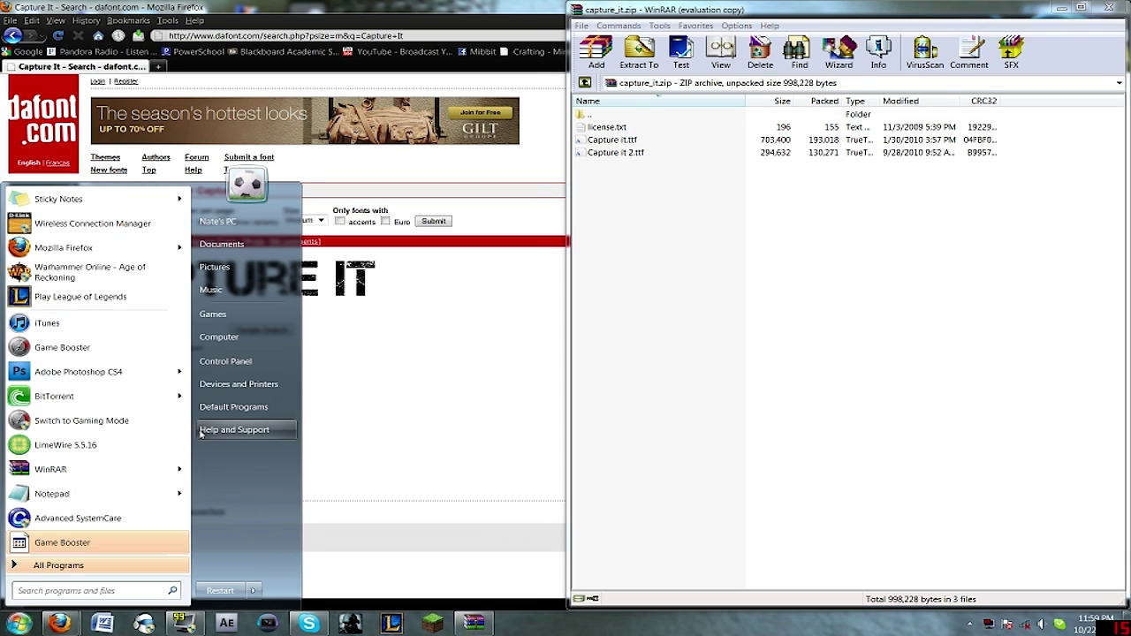
click(219, 337)
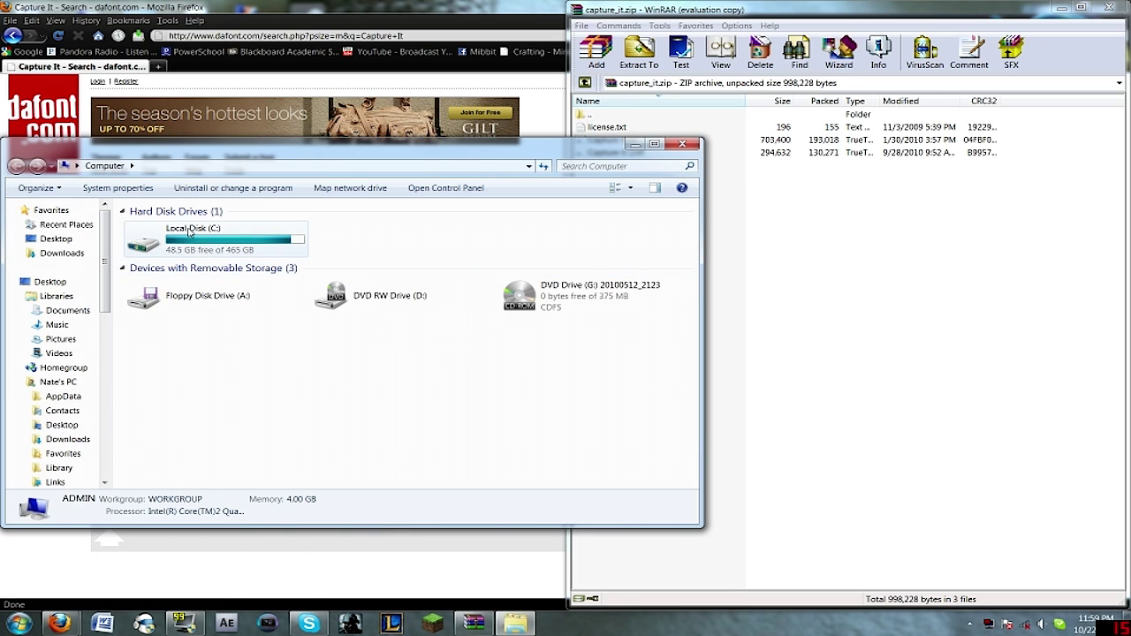
double_click(188, 231)
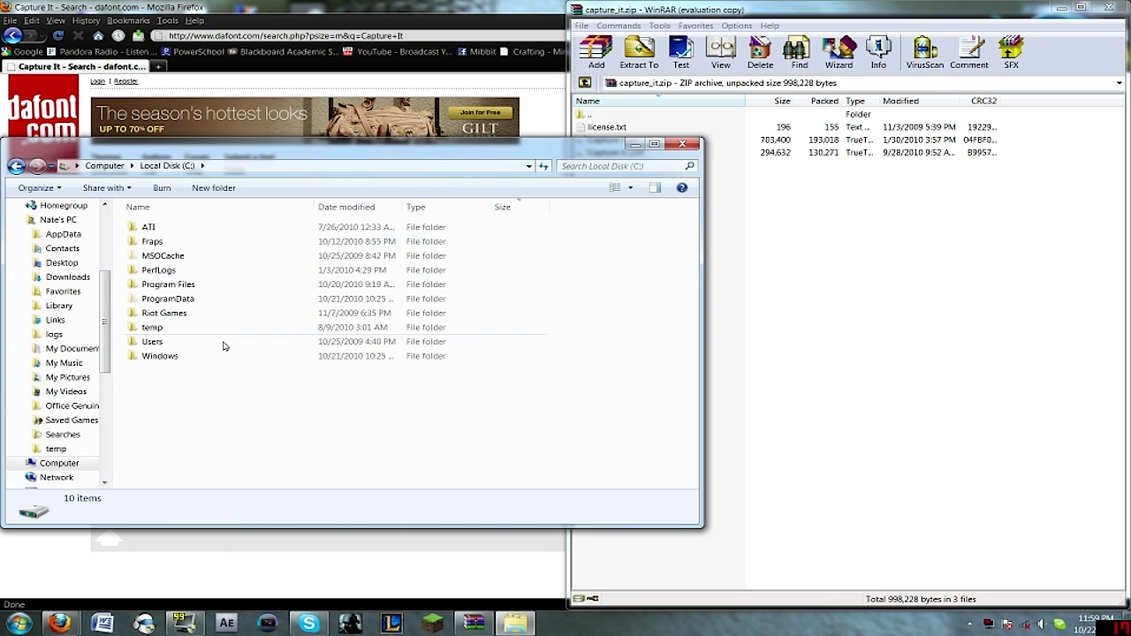
double_click(163, 356)
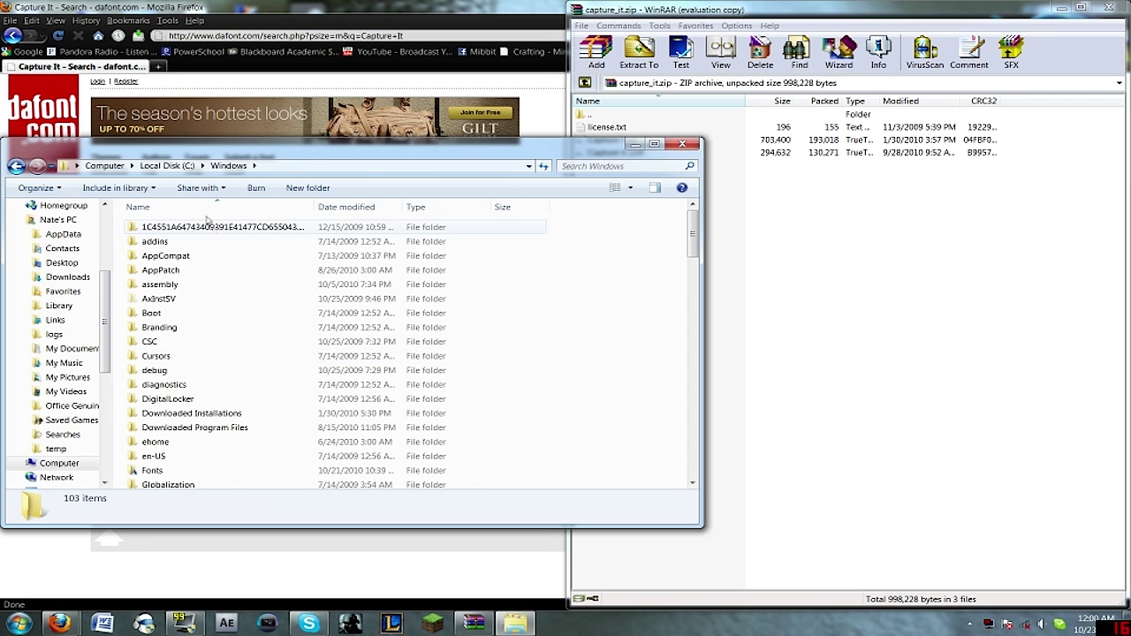
drag(693, 231, 697, 253)
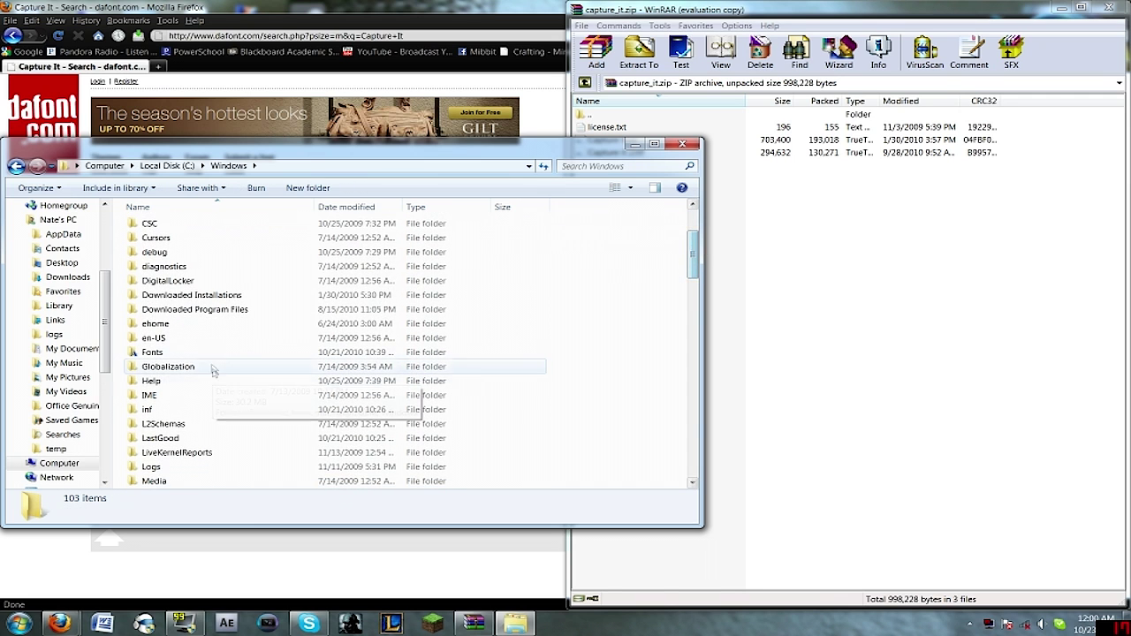
double_click(147, 354)
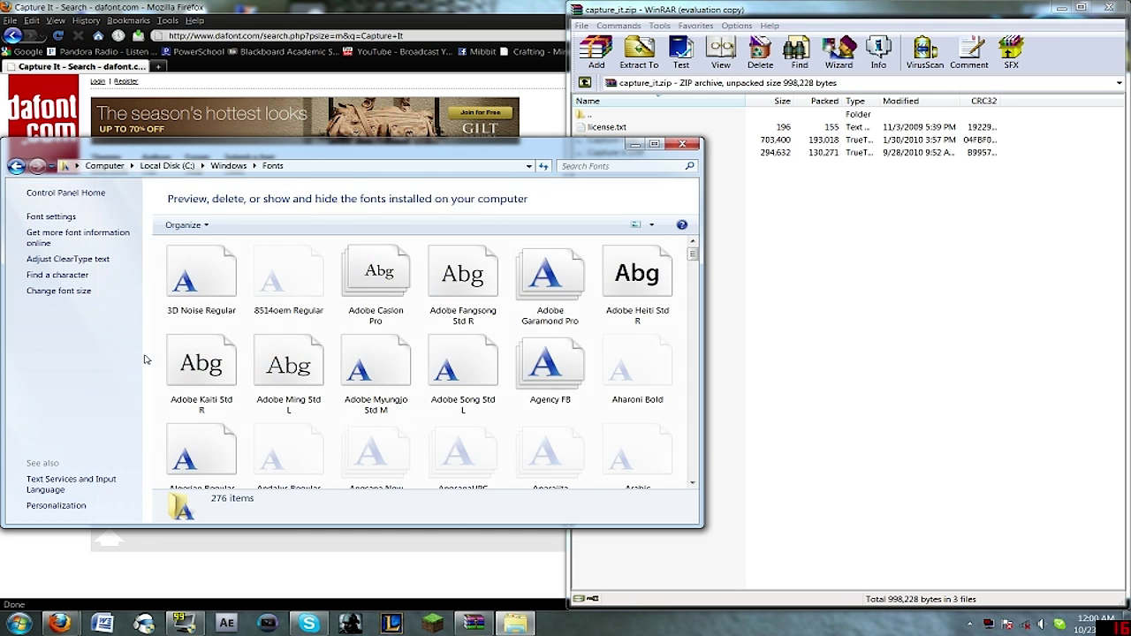
mouse_move(694, 253)
mouse_down()
mouse_move(694, 438)
mouse_move(696, 241)
mouse_up()
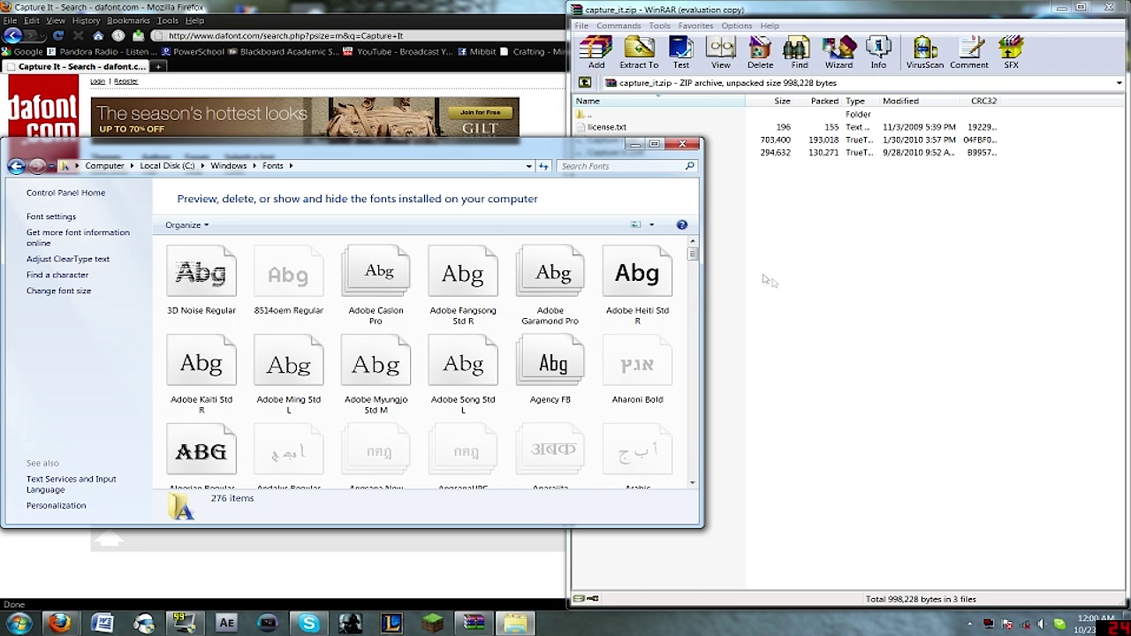
Drag Capture it.ttf from the archive into C:\Windows\Fonts and accept the replace prompt
drag(489, 159, 3, 157)
scroll(402, 150, down, 20)
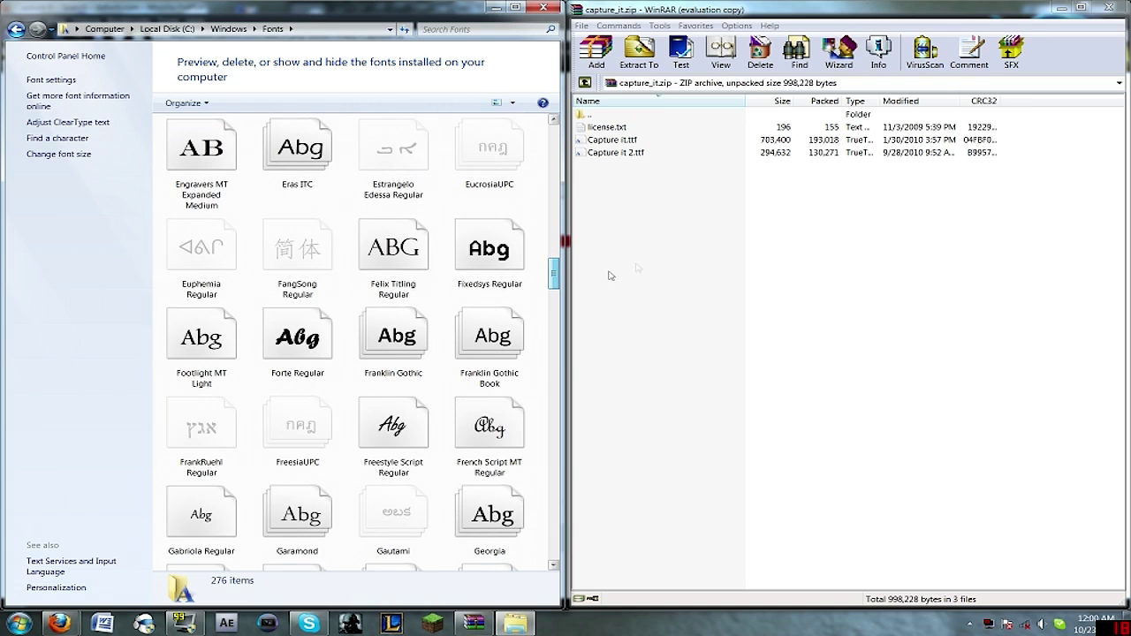
click(620, 141)
click(631, 155)
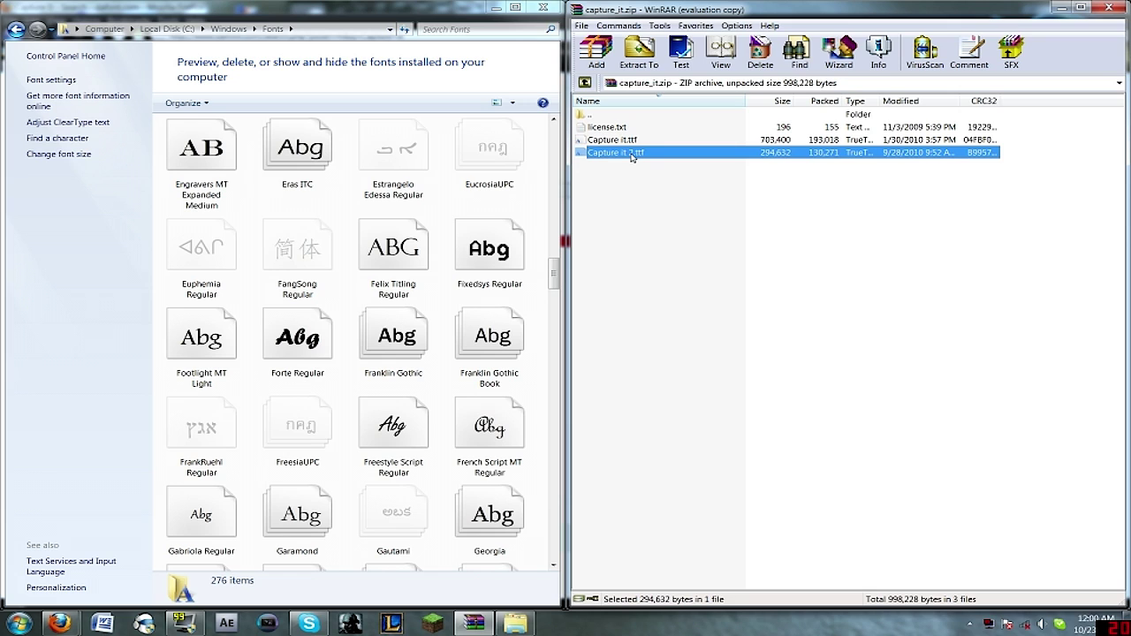
click(645, 140)
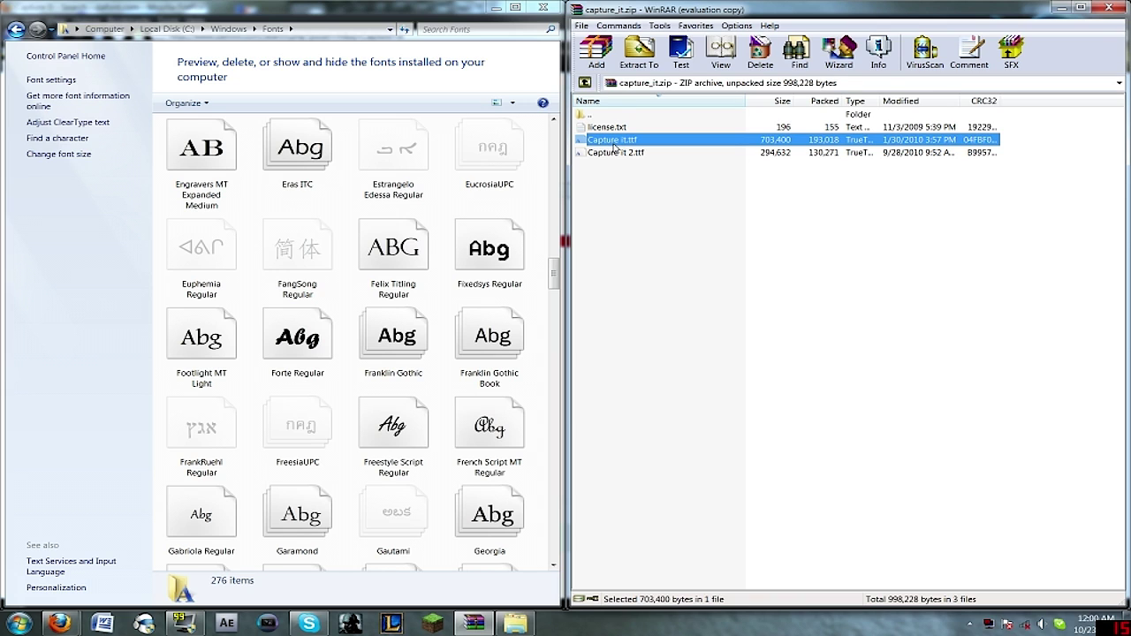
drag(626, 123, 343, 217)
drag(337, 284, 345, 294)
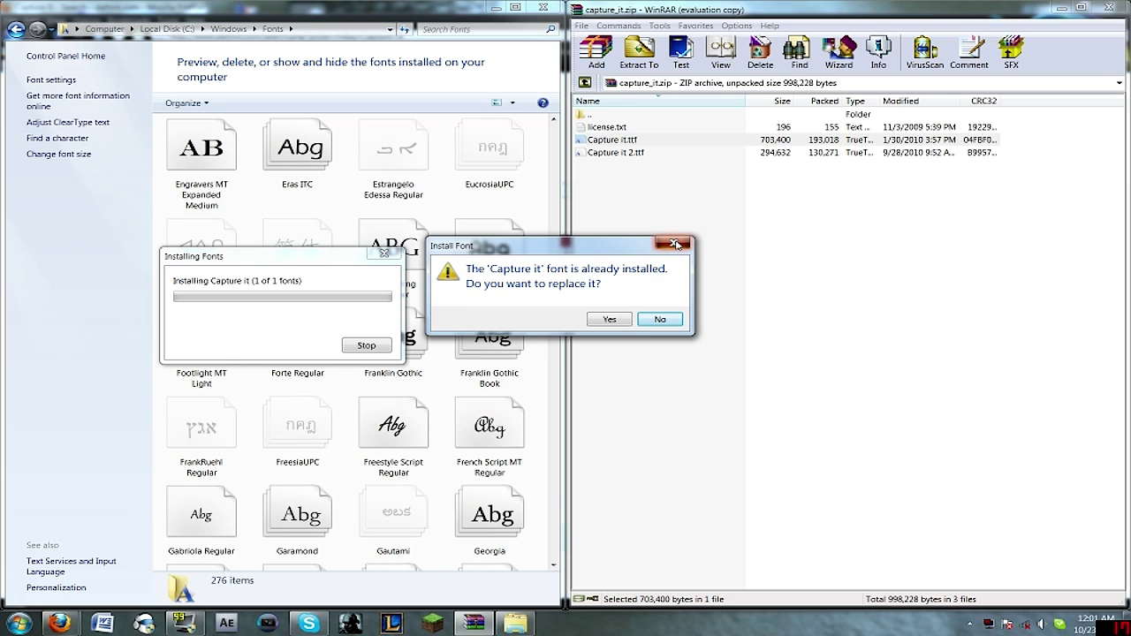
key(Return)
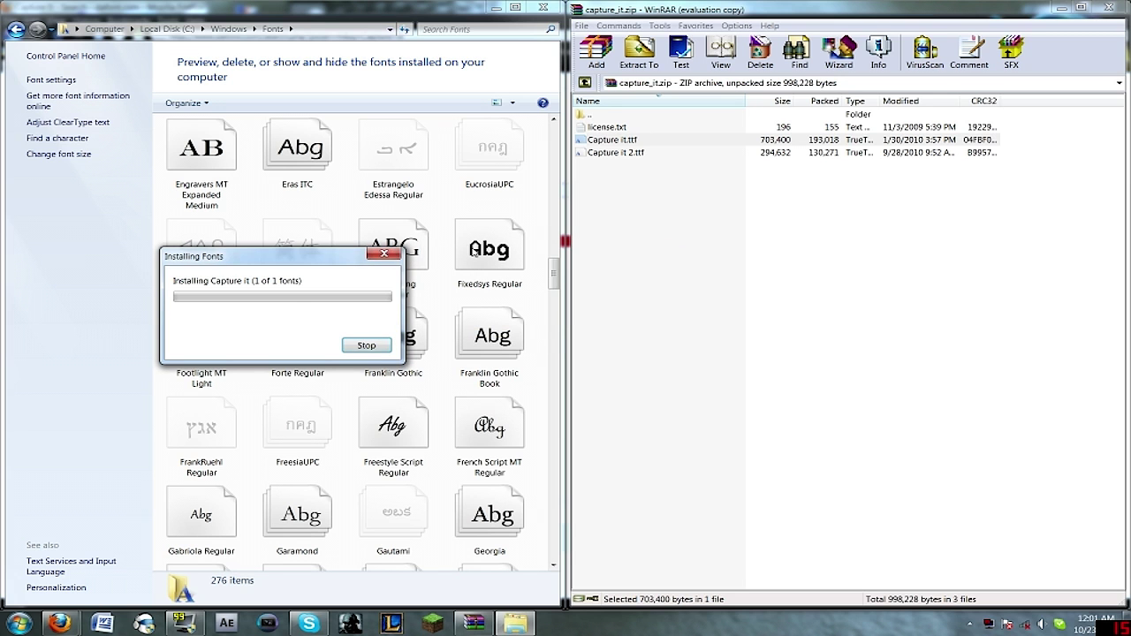
scroll(555, 271, up, 2)
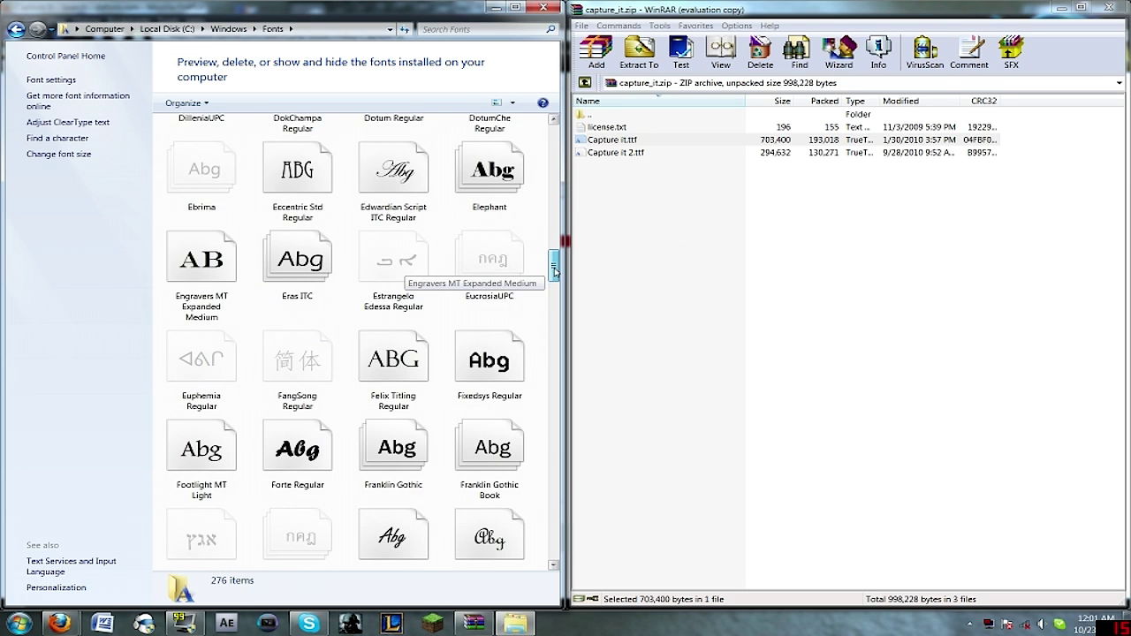
drag(555, 271, 571, 204)
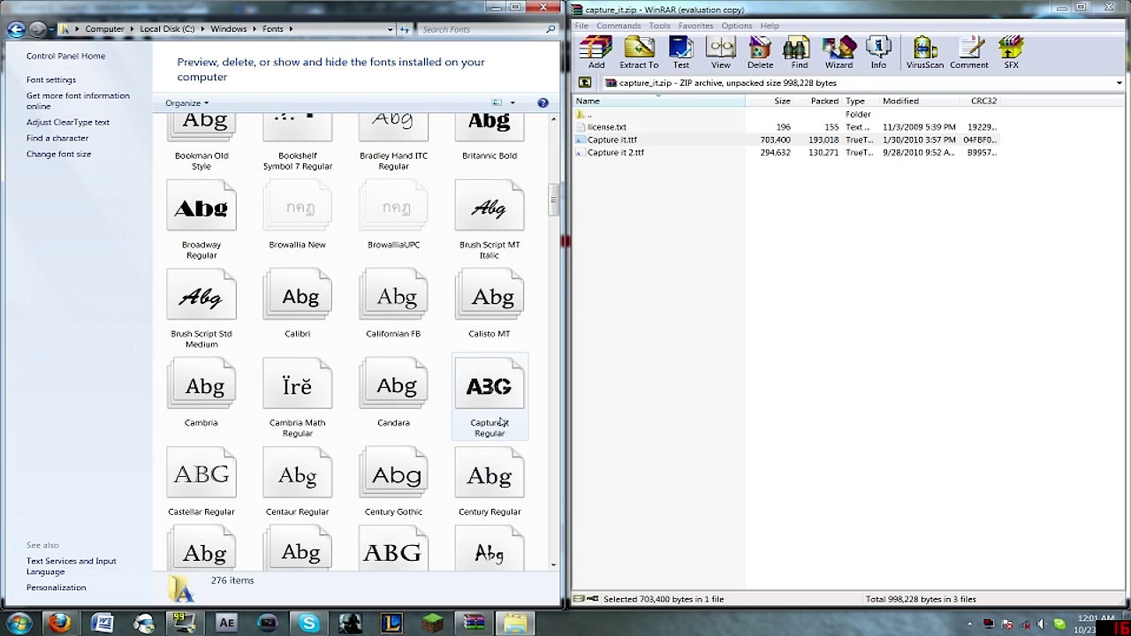
Verify Capture it Regular in Fonts, then close the Fonts, WinRAR and Firefox windows
click(511, 388)
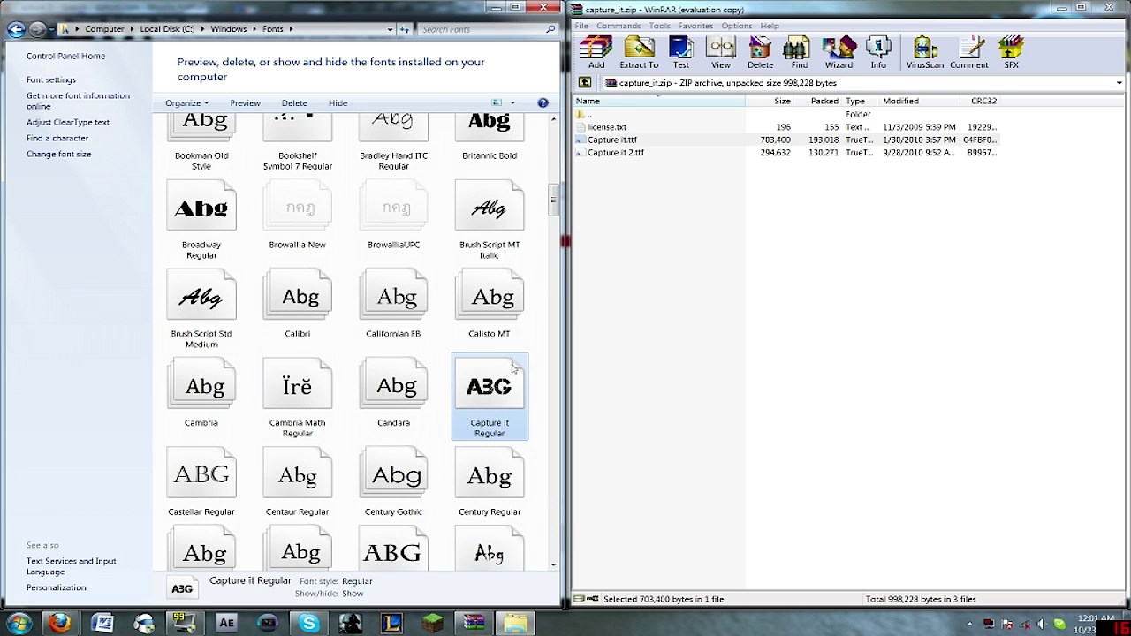
click(542, 7)
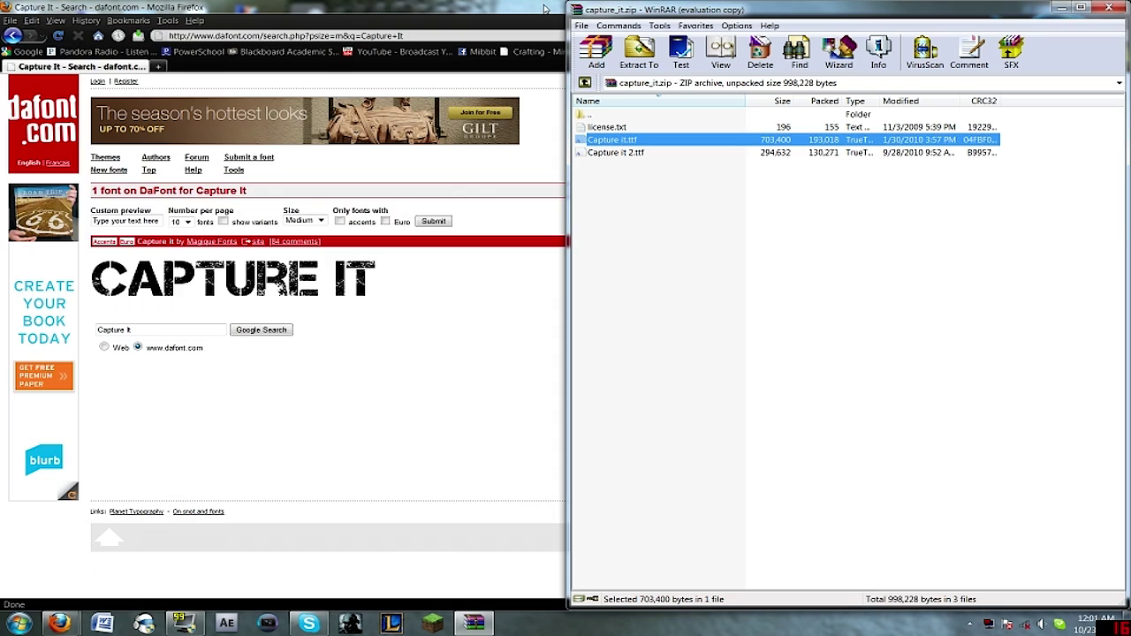
click(1115, 7)
click(1122, 7)
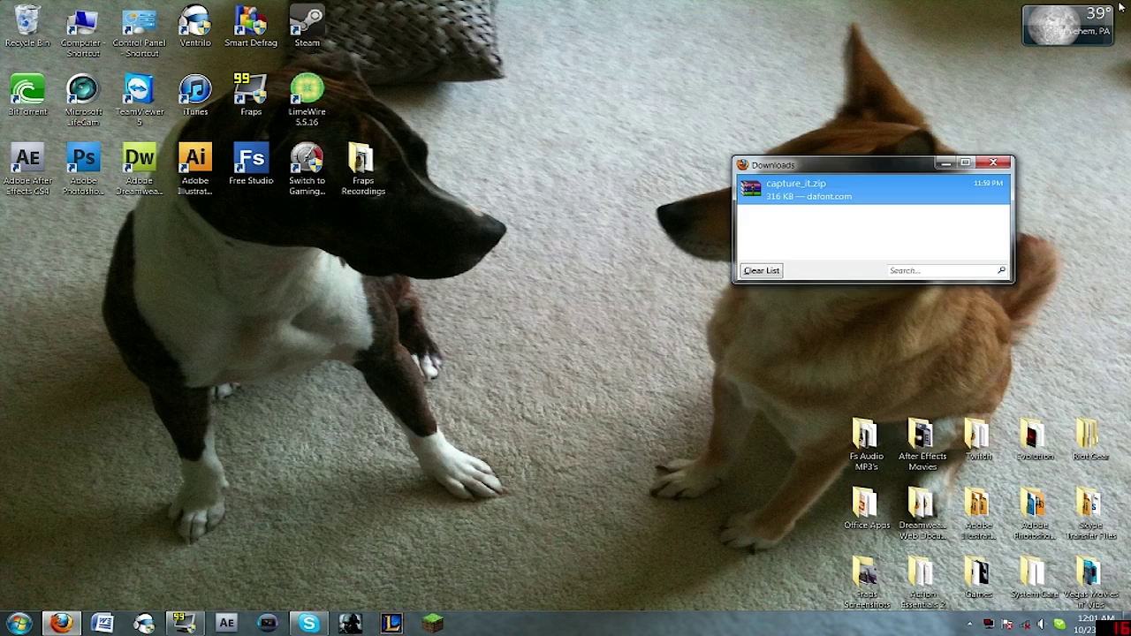
Start a blank Word document and type 'THIS TUTORIAL IS DA BEST' in the Capture it font
click(101, 624)
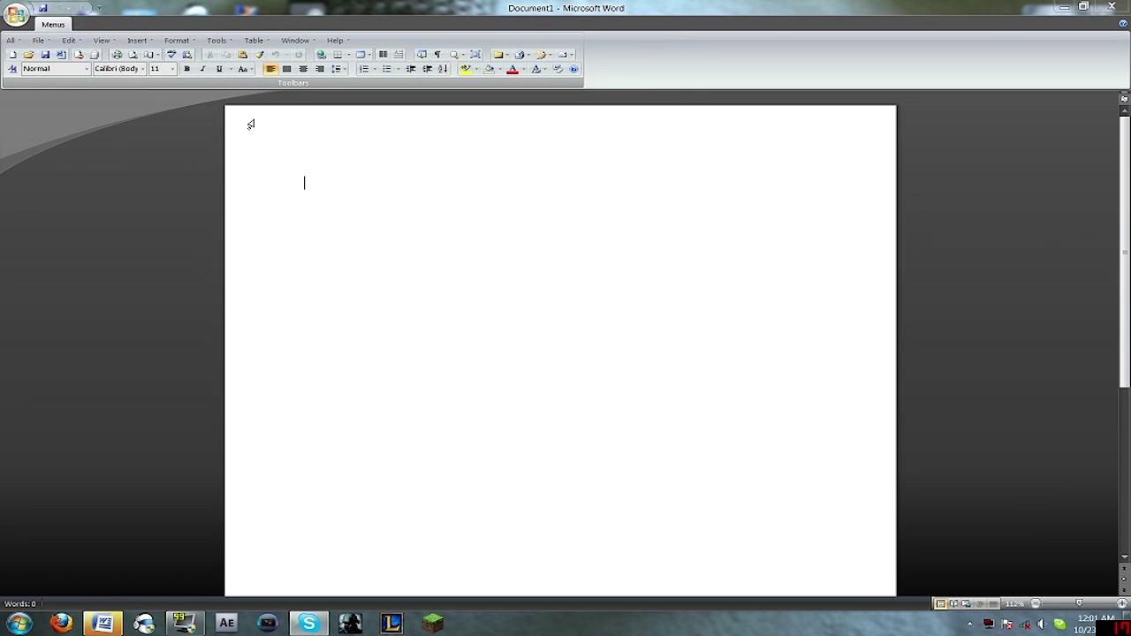
click(141, 69)
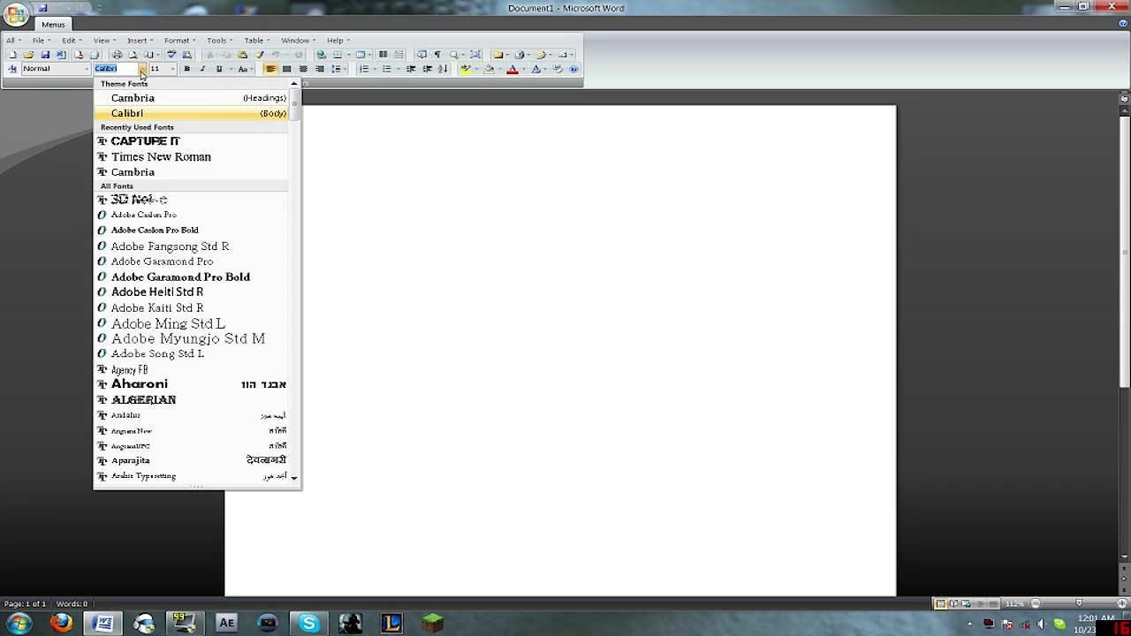
click(162, 143)
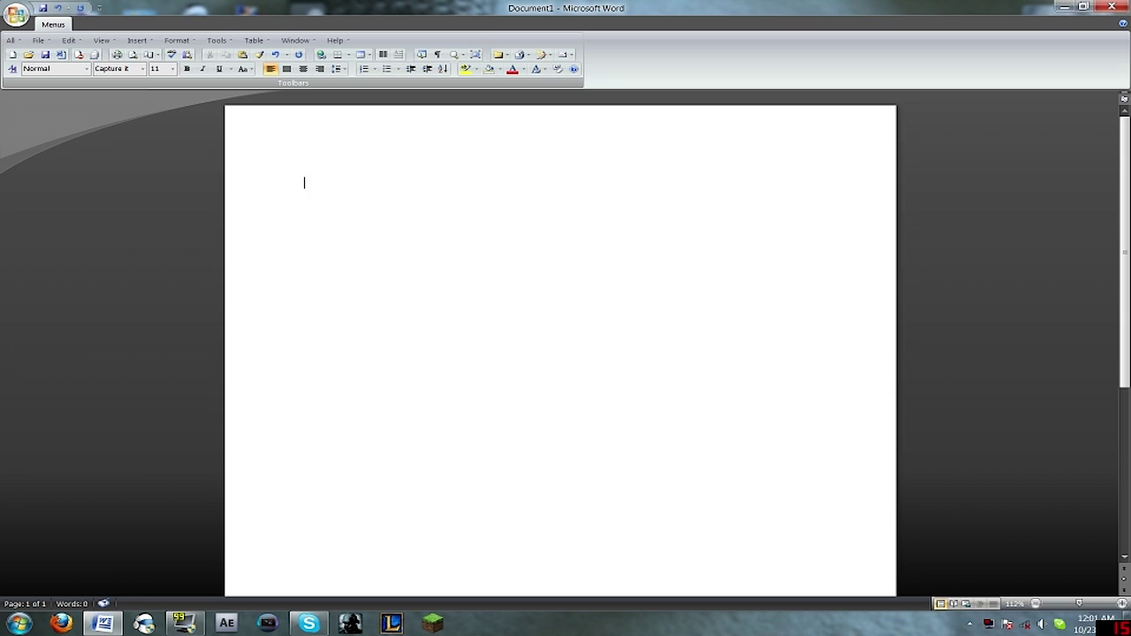
text(THIS TUTORIAL IS)
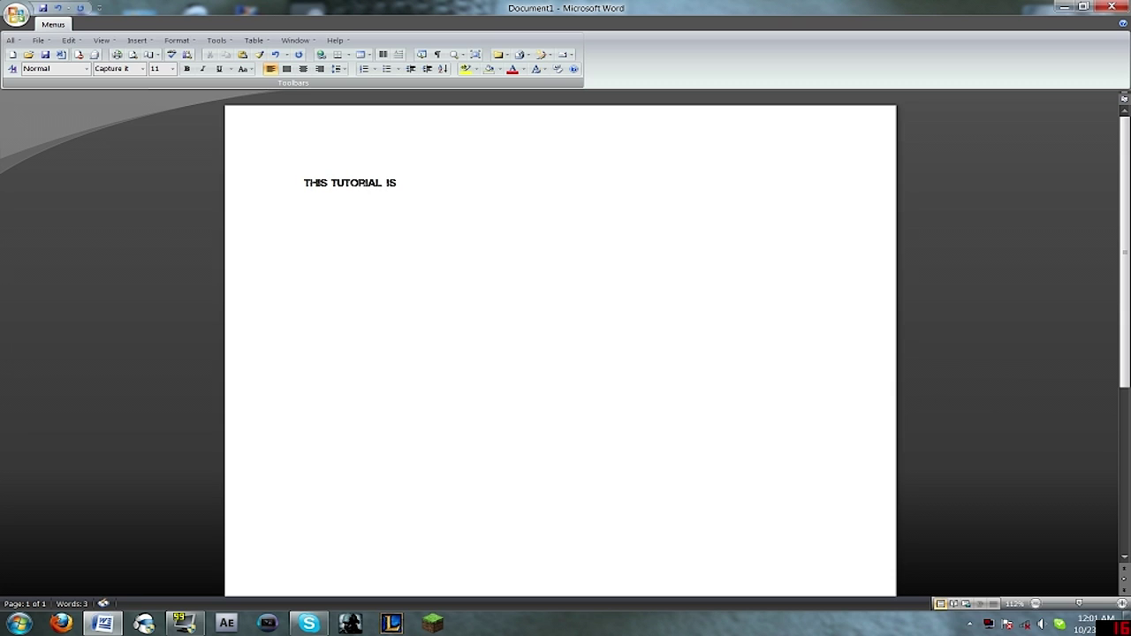
text( DA BEST!)
Select the whole sentence and set its font size to 48
key(ctrl+a)
click(172, 69)
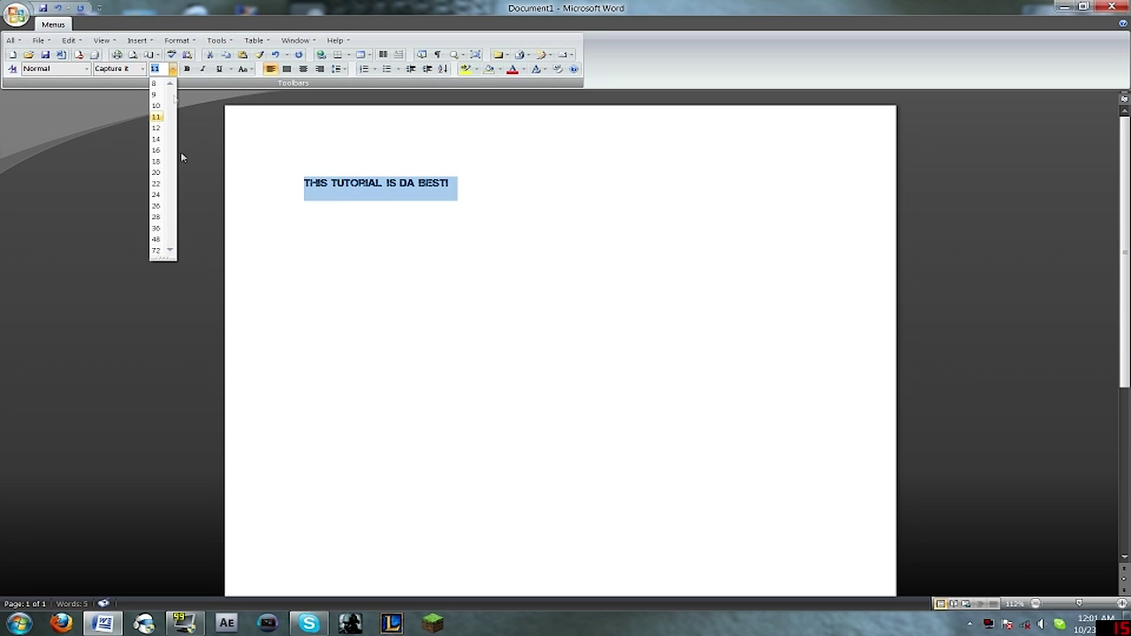
click(156, 239)
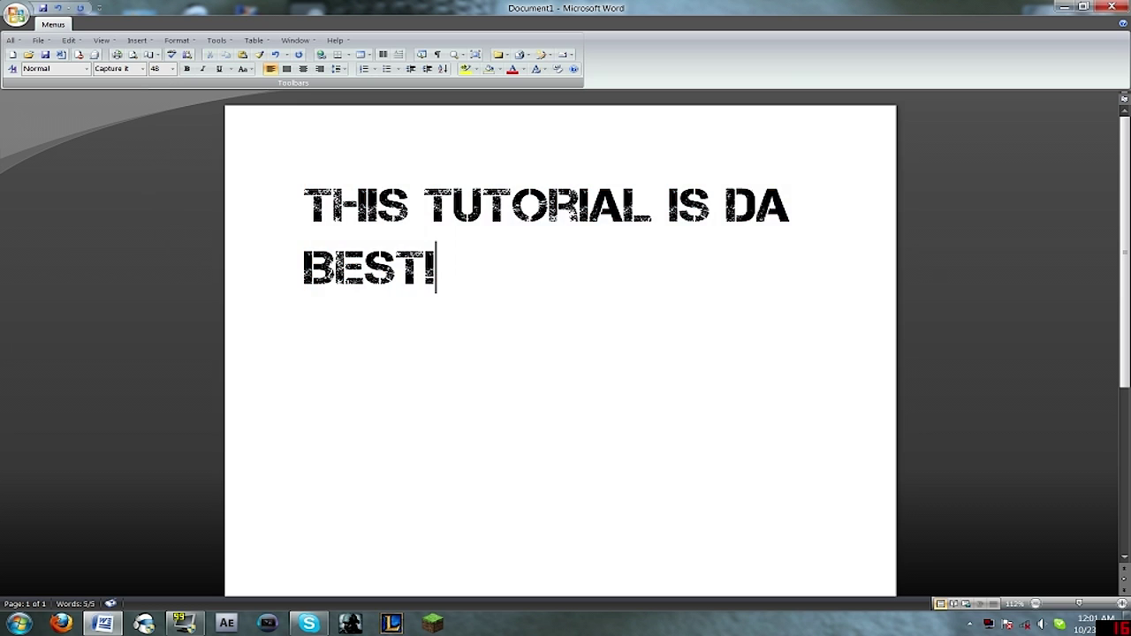
key(shift+Down)
key(ctrl+a)
key(Right)
key(ctrl+a)
key(Right)
key(ctrl+a)
key(Right)
key(shift+Left)
key(shift+Left)
key(ctrl+a)
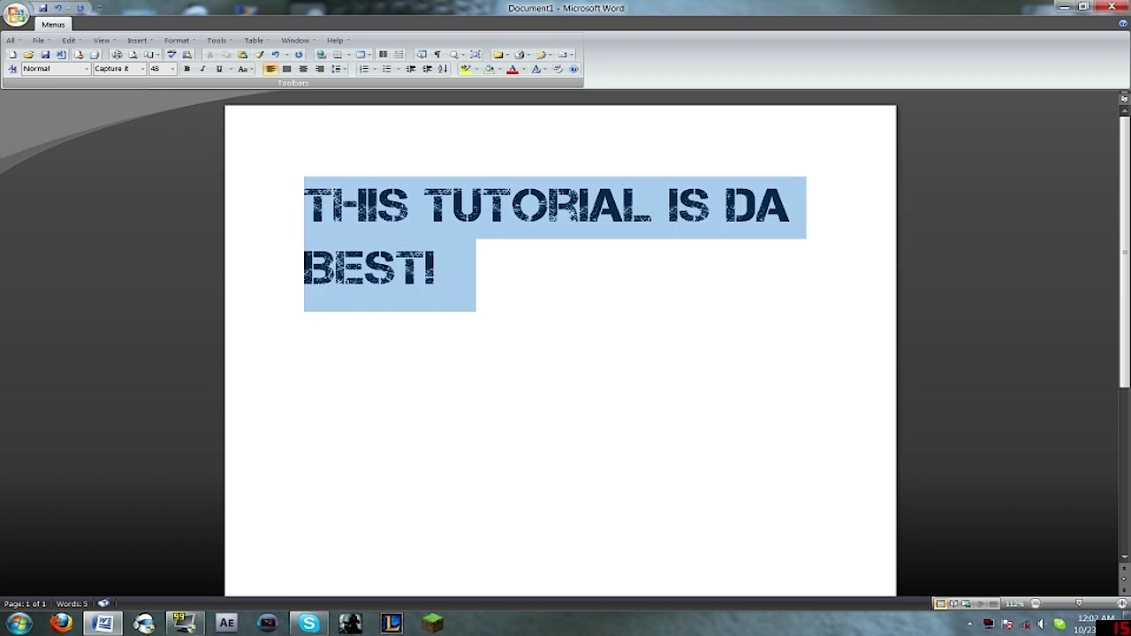